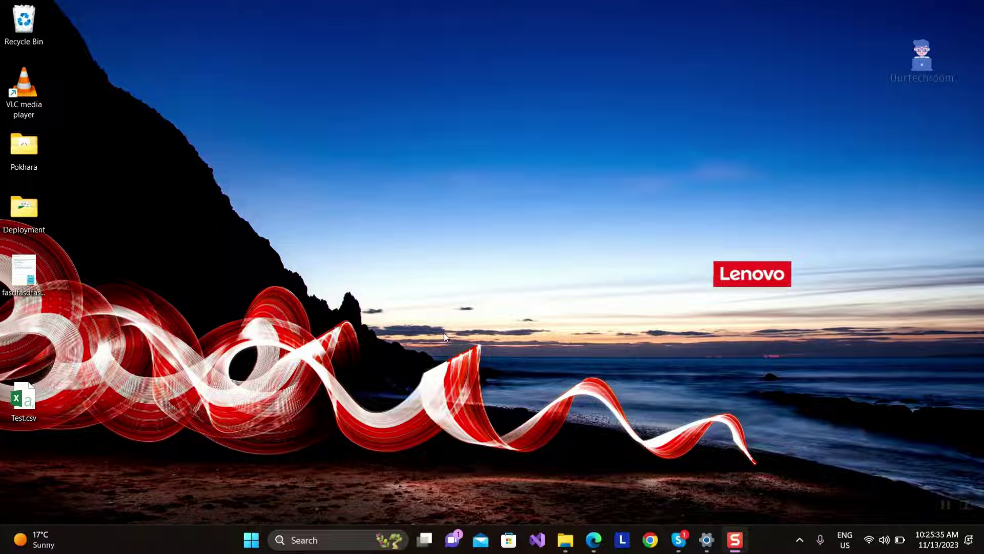
Search for 'xbox' and uninstall the Xbox app from its best-match result.
click(312, 541)
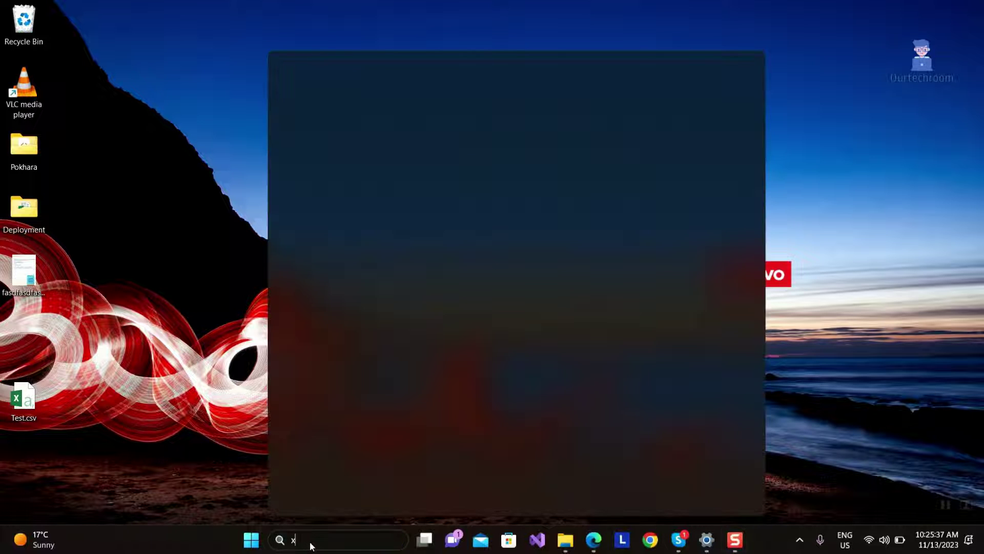
text(xbox)
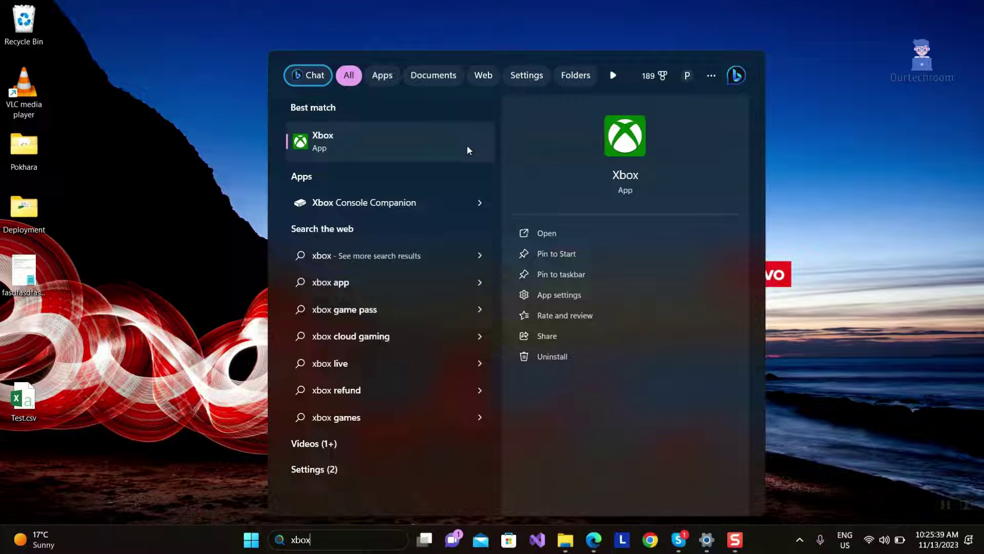
right_click(455, 154)
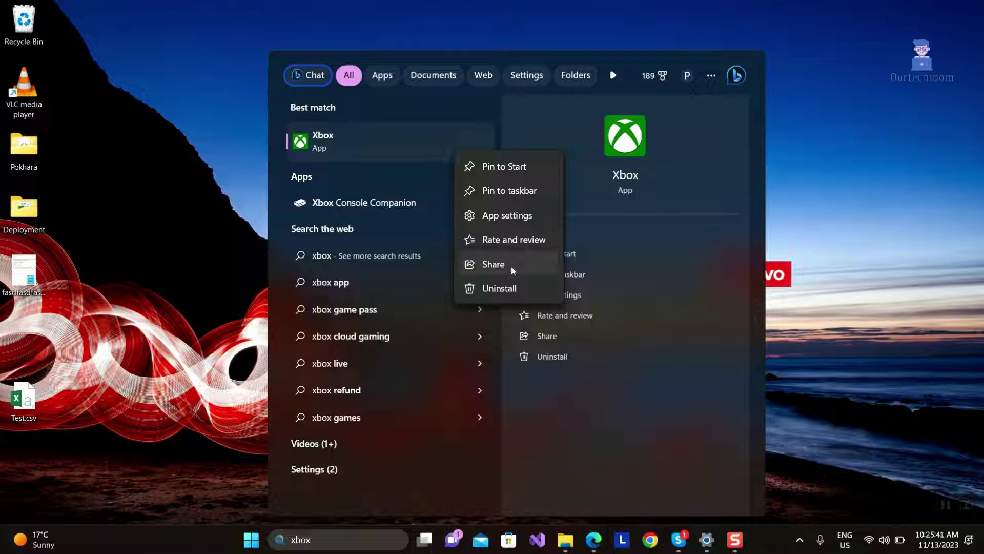
click(505, 293)
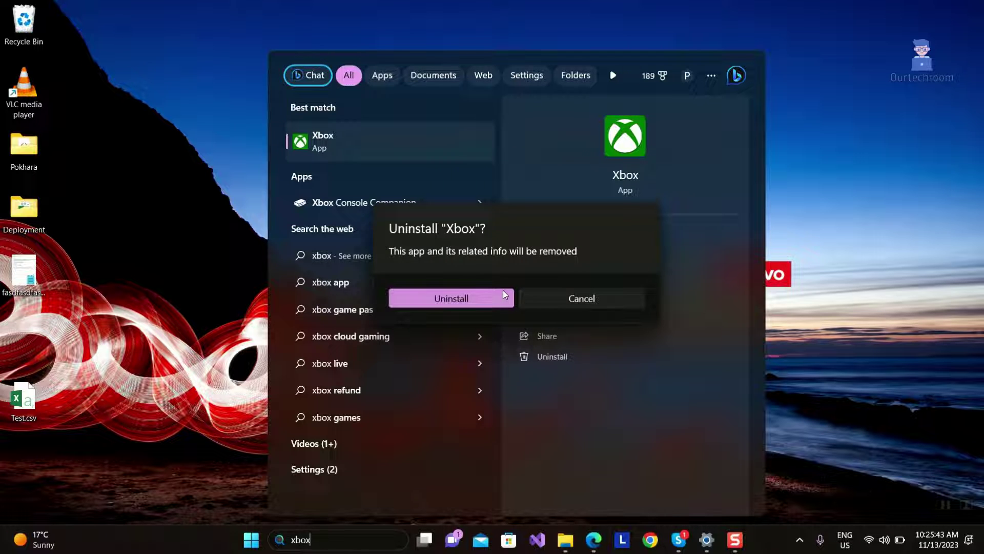
click(462, 299)
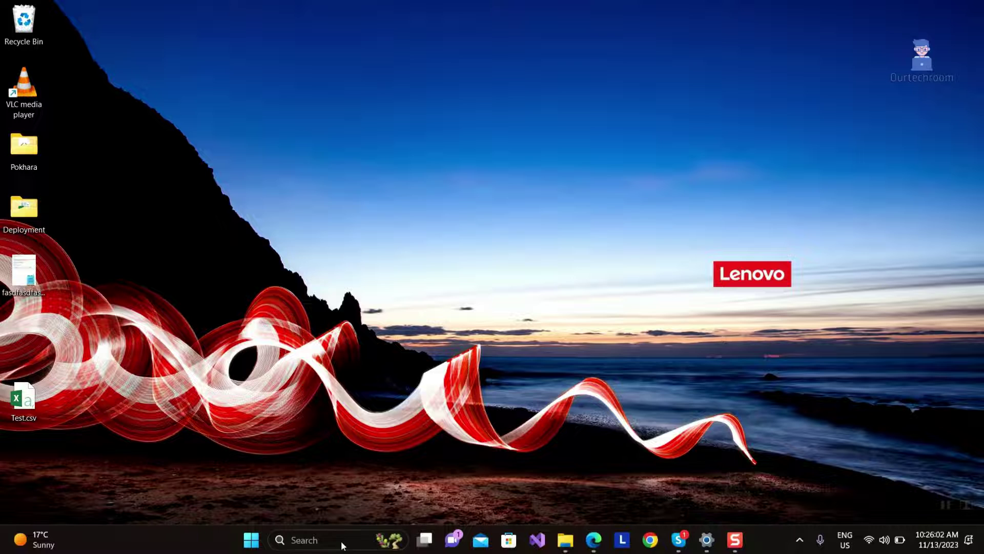
Search Windows for 'store' so Microsoft Store appears as the best match.
click(343, 545)
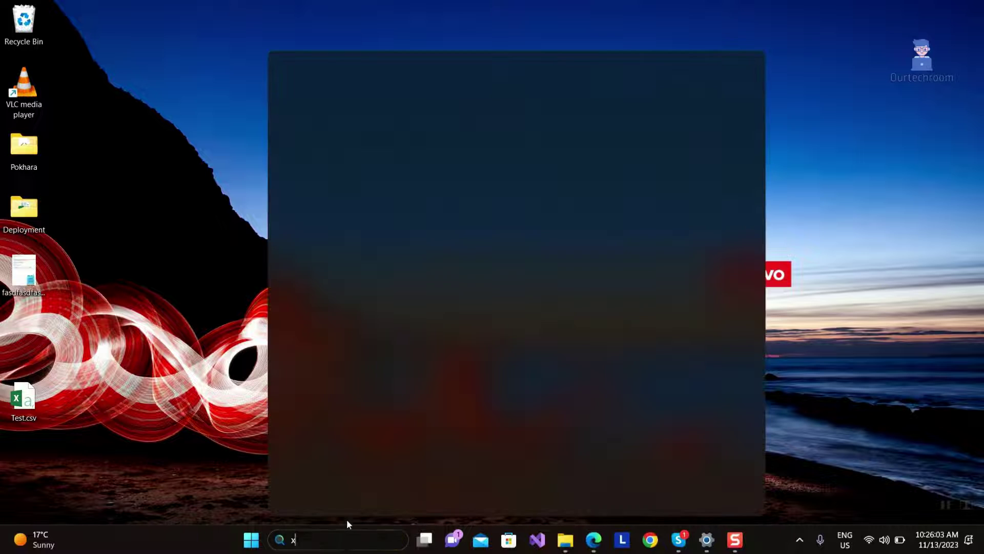
text(xbox)
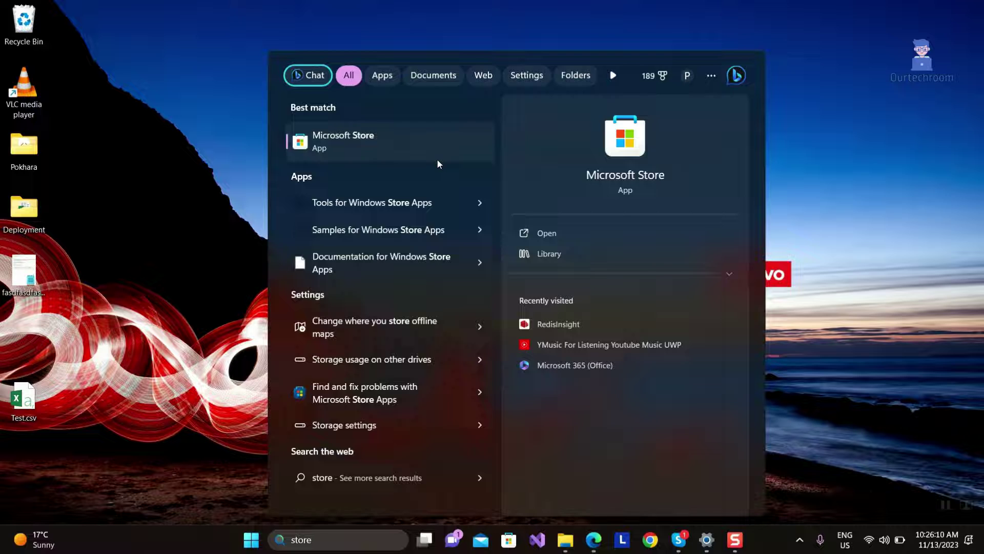
Launch Microsoft Store from the search result and let its Home page load.
key(Return)
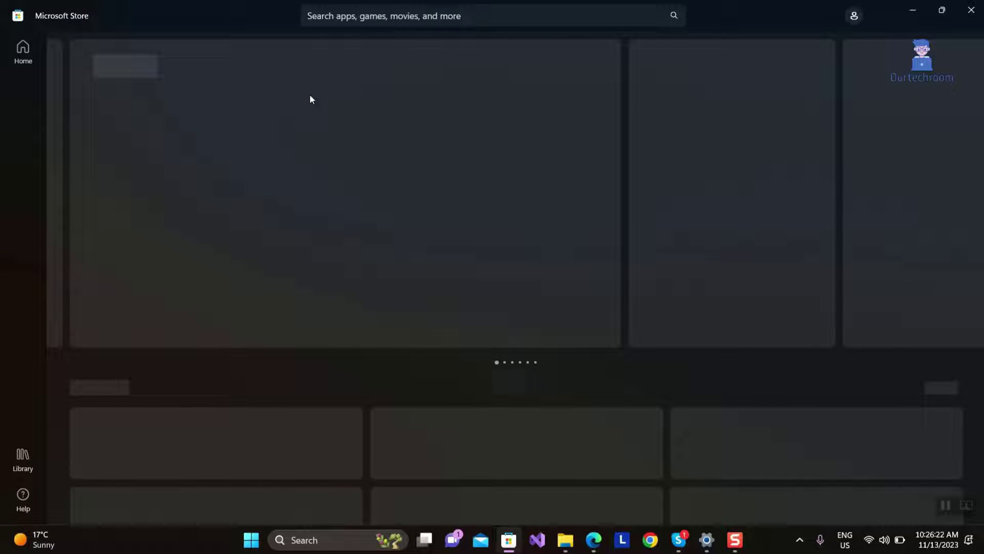
Search the Store for 'xbox' and open the Xbox App listing.
click(378, 14)
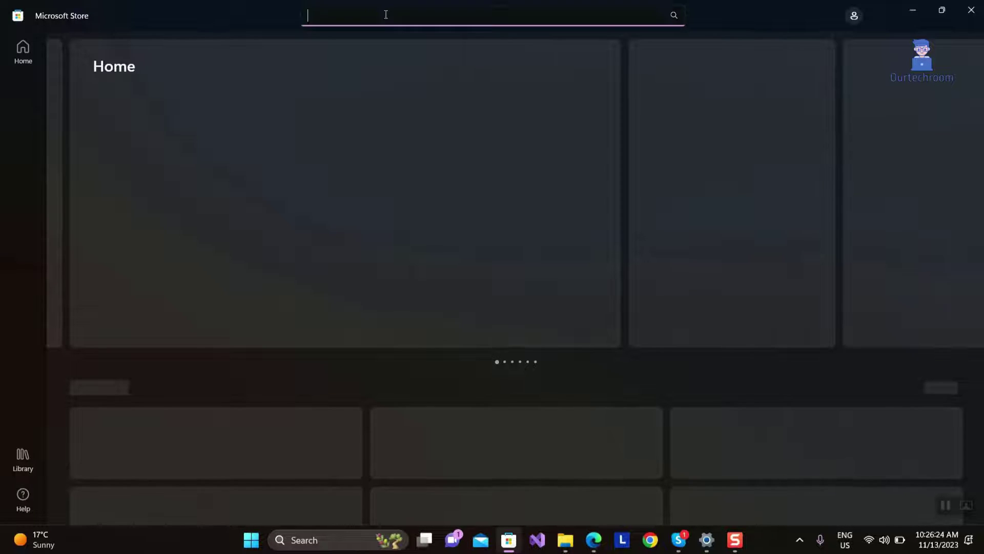
text(xbox)
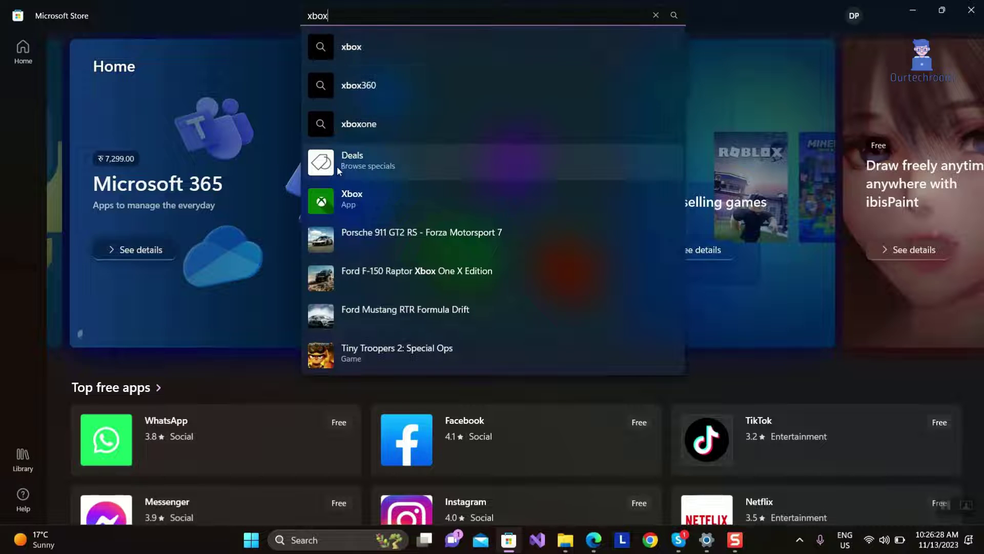
click(342, 197)
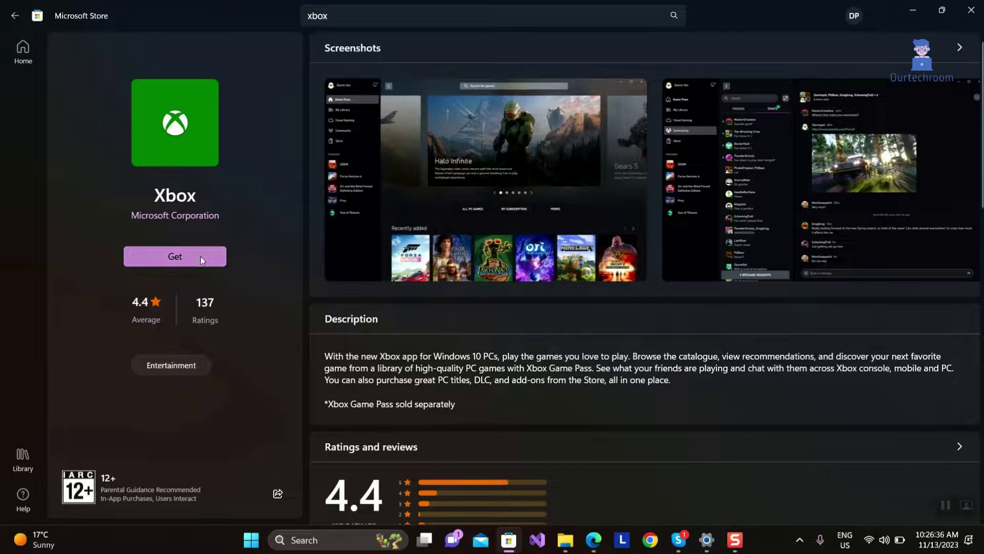
Get the Xbox app and wait until its page shows Open.
click(201, 256)
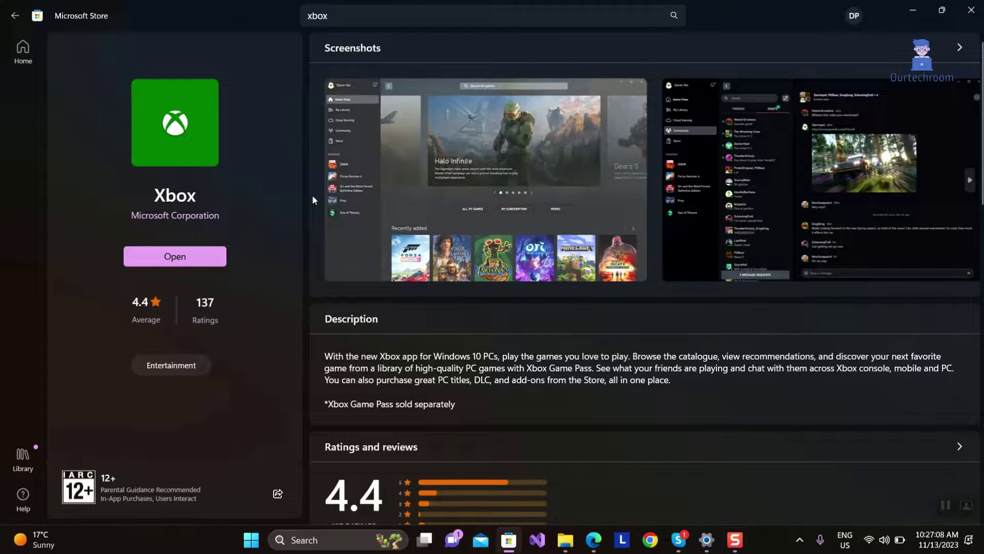
click(331, 540)
text(xbox)
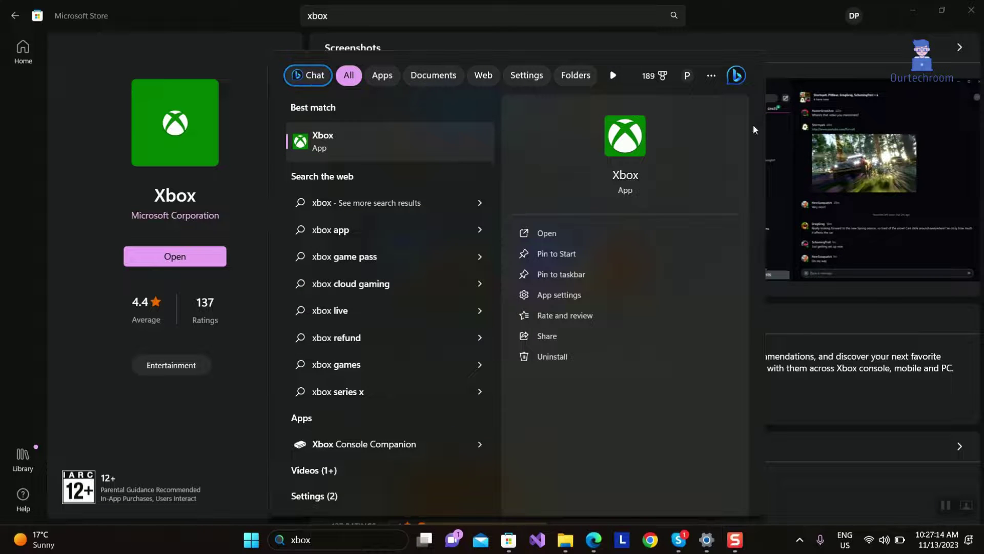
click(802, 448)
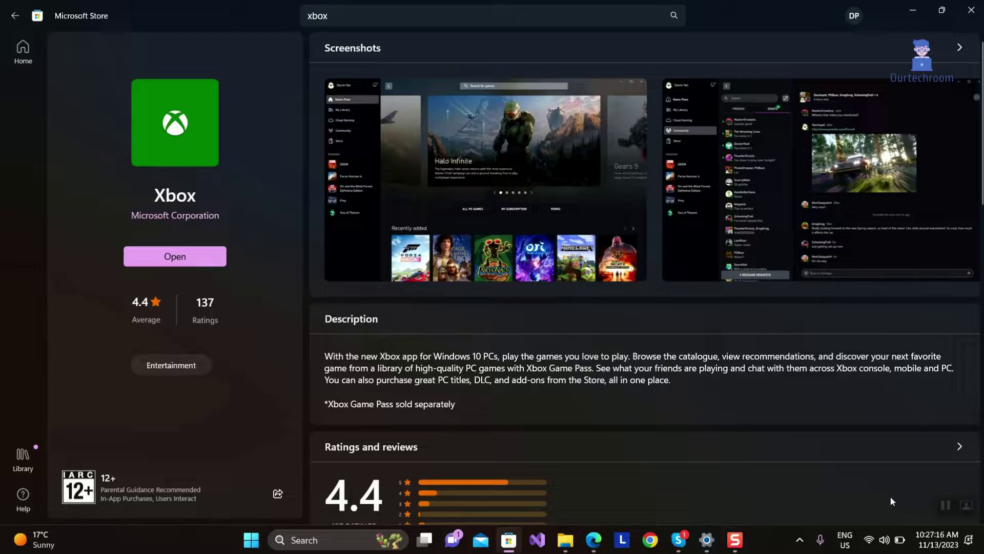